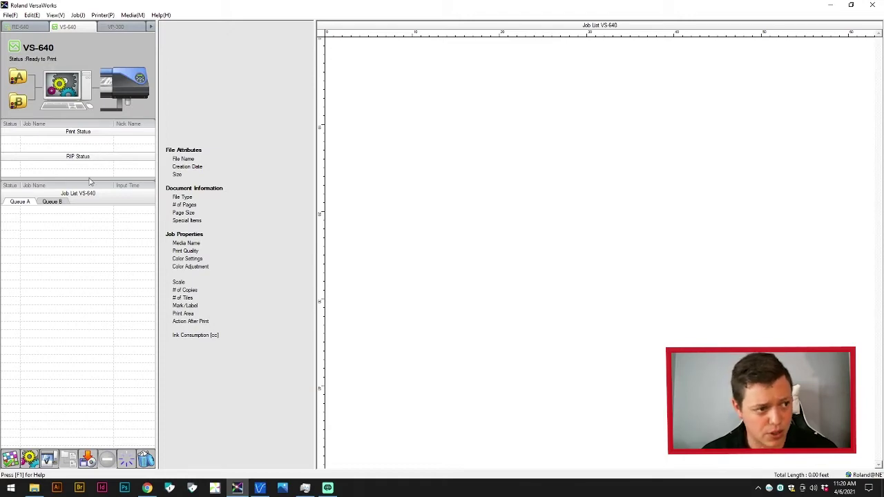
Queue RCR ROLAND Wrap Decals.pdf from the Desktop in Queue A via File > Add Job
{"action": "left_click", "coordinate": [8, 15]}
{"action": "left_click", "coordinate": [22, 26]}
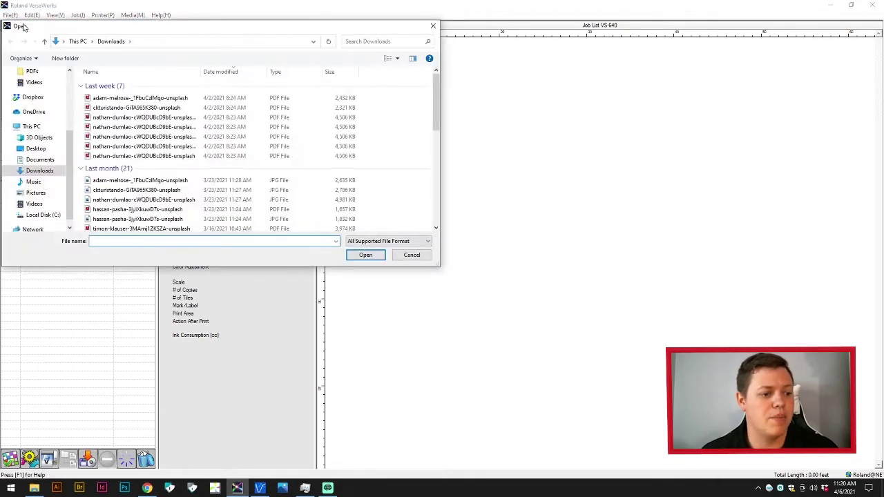
{"action": "left_click", "coordinate": [34, 149]}
{"action": "scroll", "coordinate": [206, 203], "scroll_direction": "down", "scroll_amount": 5}
{"action": "scroll", "coordinate": [206, 202], "scroll_direction": "down", "scroll_amount": 1}
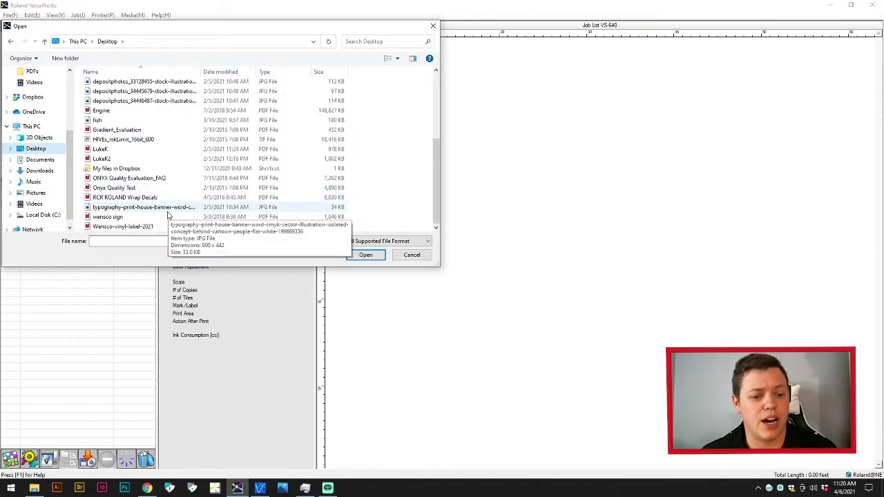
{"action": "left_click", "coordinate": [148, 199]}
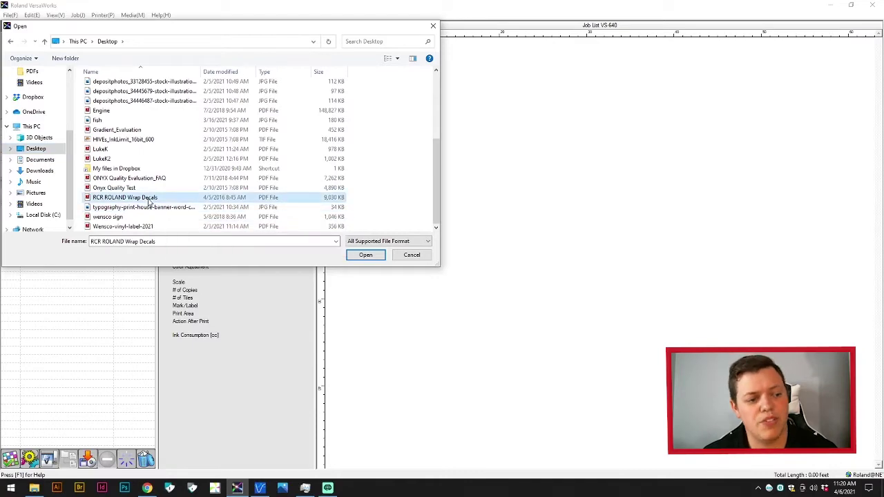
{"action": "left_click", "coordinate": [364, 255]}
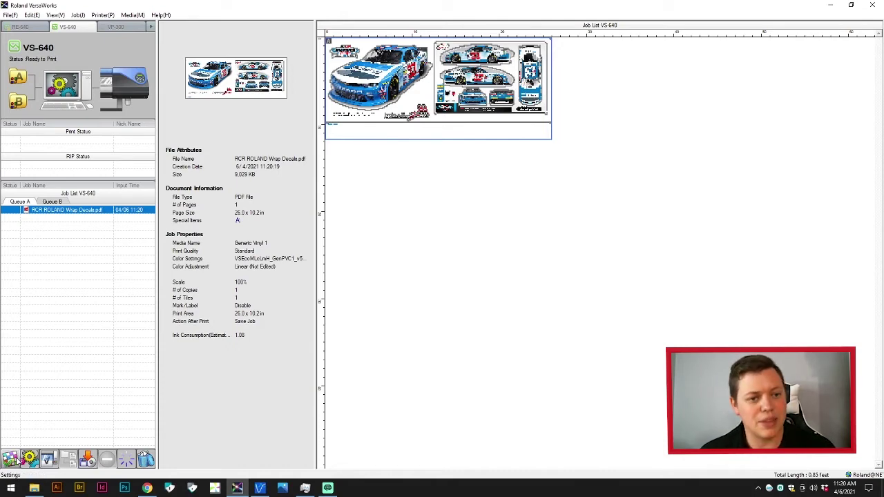
In the job's settings, set the media width to the loaded roll's 45.11 in
{"action": "left_click", "coordinate": [10, 460]}
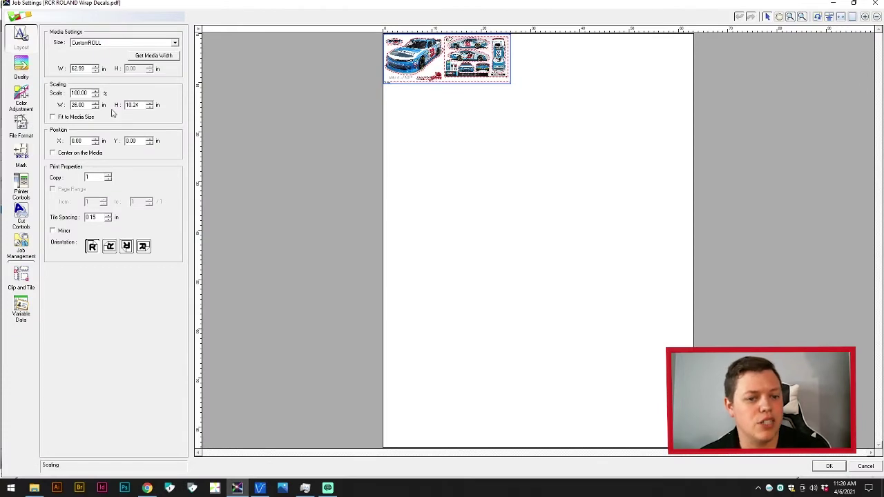
{"action": "left_click", "coordinate": [158, 55]}
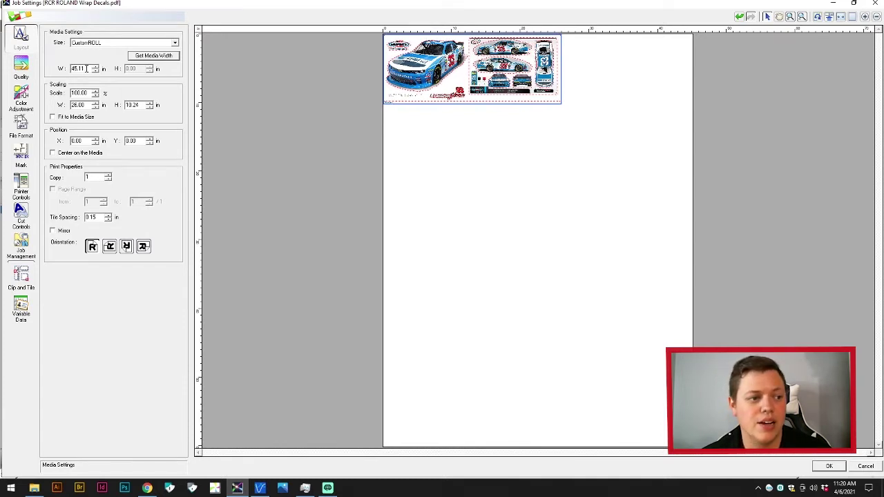
{"action": "left_click_drag", "start_coordinate": [87, 68], "coordinate": [75, 69]}
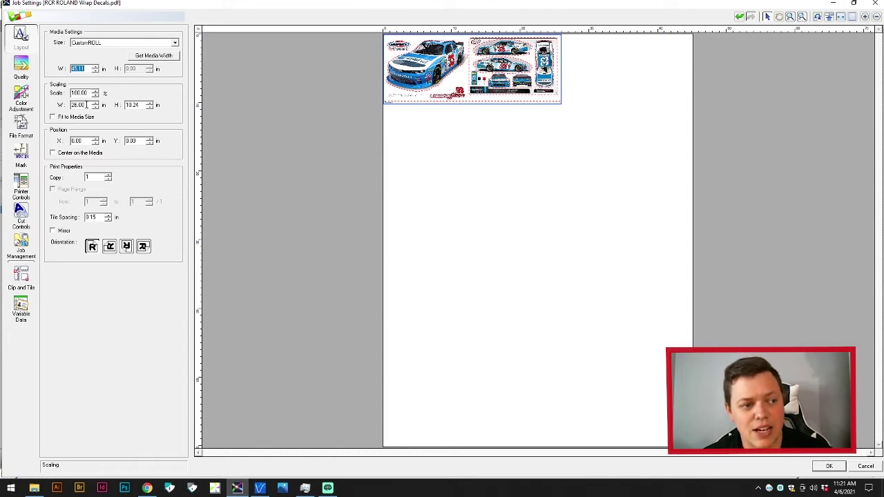
Try a 30 in scaling width, then turn on Fit to Media Size
{"action": "left_click_drag", "start_coordinate": [87, 105], "coordinate": [59, 106]}
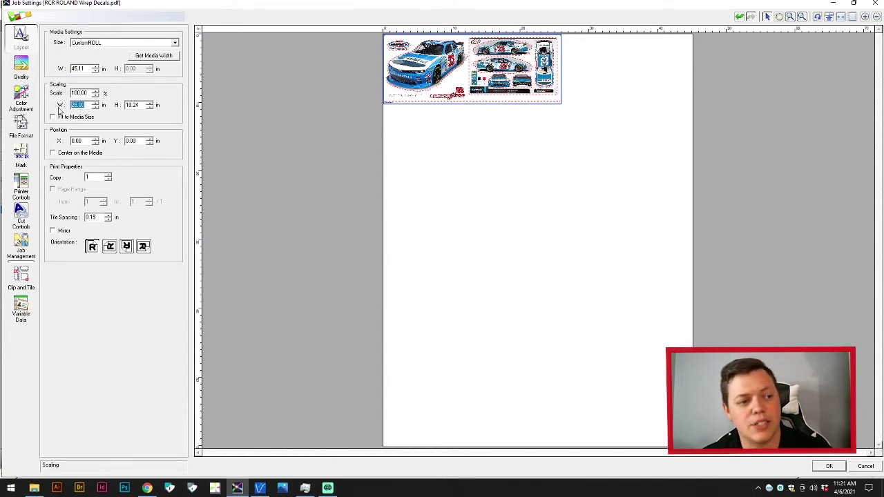
{"action": "type", "text": "30"}
{"action": "key", "text": "Return"}
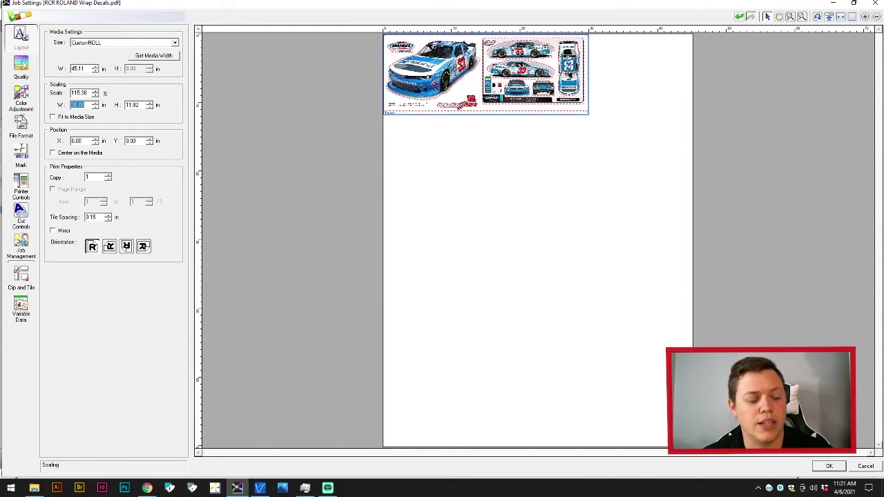
{"action": "left_click", "coordinate": [52, 117]}
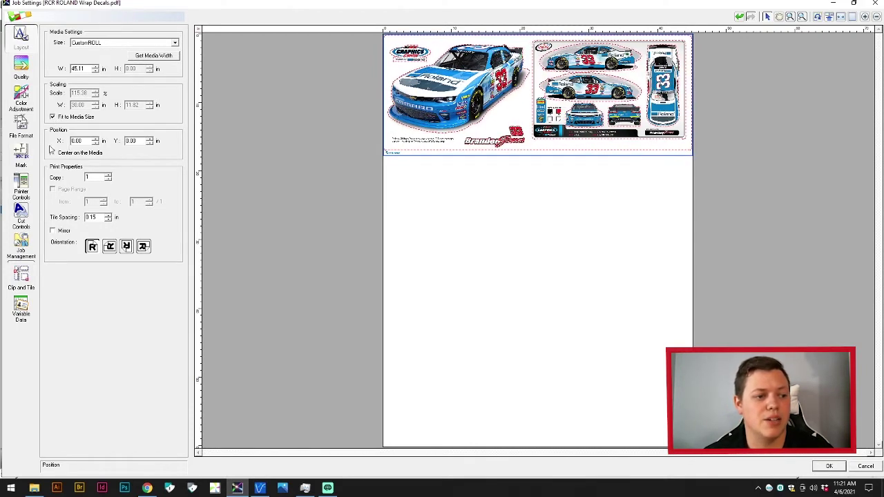
Return the artwork to 100% scale, test a 15 in X offset and centring, leaving it uncentred
{"action": "left_click", "coordinate": [53, 116]}
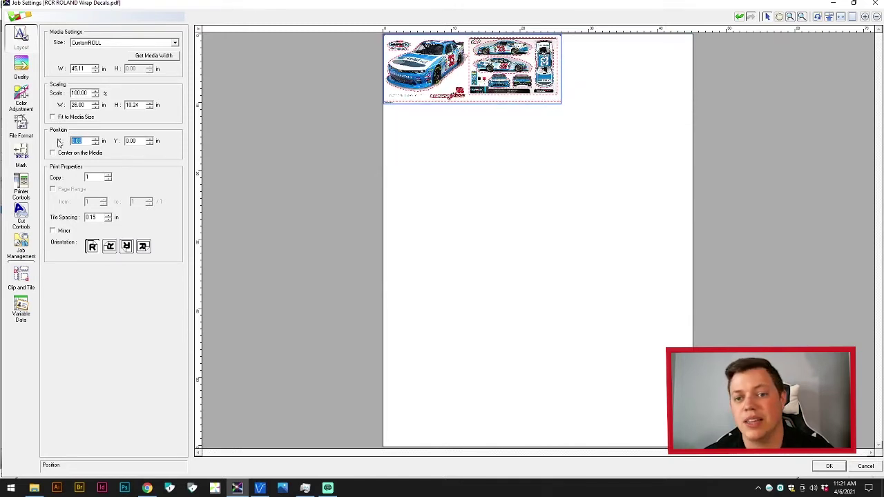
{"action": "type", "text": "15"}
{"action": "key", "text": "Return"}
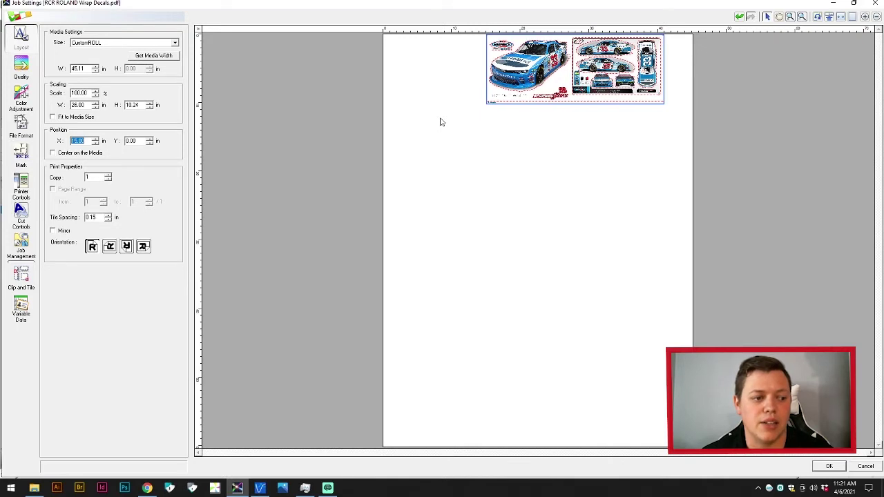
{"action": "left_click", "coordinate": [53, 154]}
{"action": "left_click", "coordinate": [54, 153]}
{"action": "left_click", "coordinate": [62, 154]}
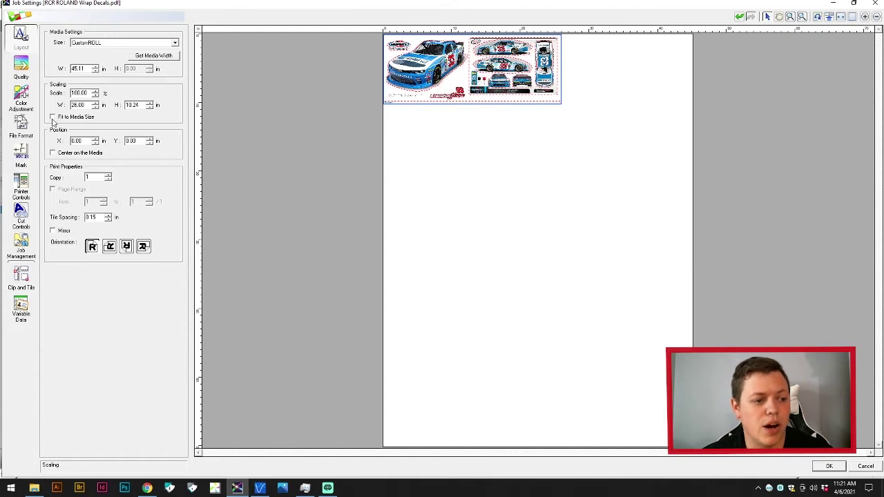
Keep a single copy and rotate the artwork 180° on the media
{"action": "left_click", "coordinate": [108, 177]}
{"action": "left_click", "coordinate": [108, 176]}
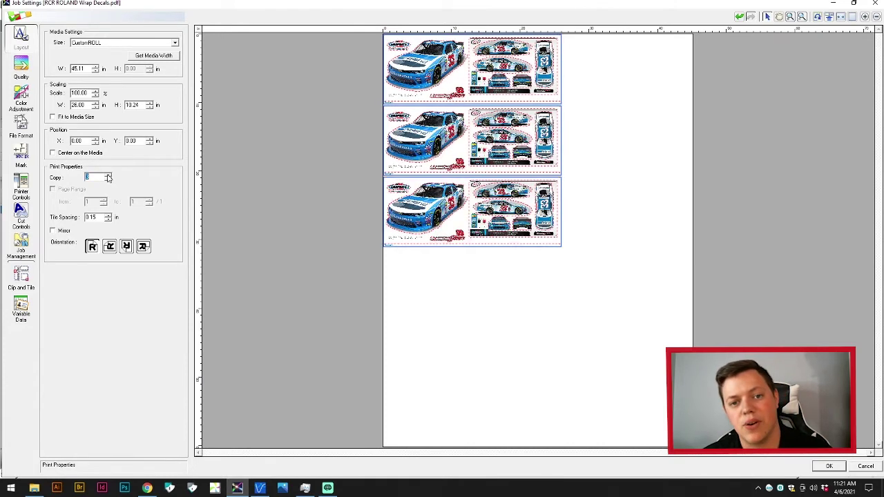
{"action": "left_click", "coordinate": [108, 179]}
{"action": "left_click", "coordinate": [108, 180]}
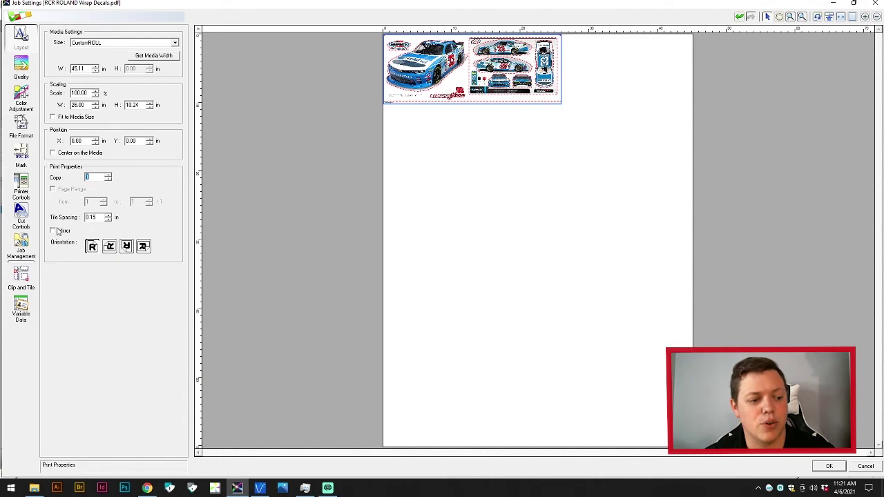
{"action": "left_click", "coordinate": [126, 247]}
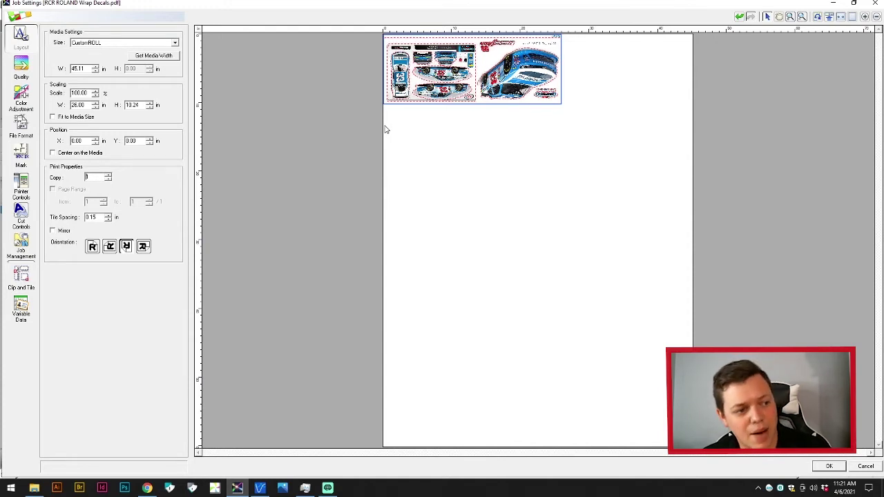
Set High Quality printing in Bi-Direction mode, cutting the estimate from 18 to 14 min
{"action": "left_click", "coordinate": [23, 69]}
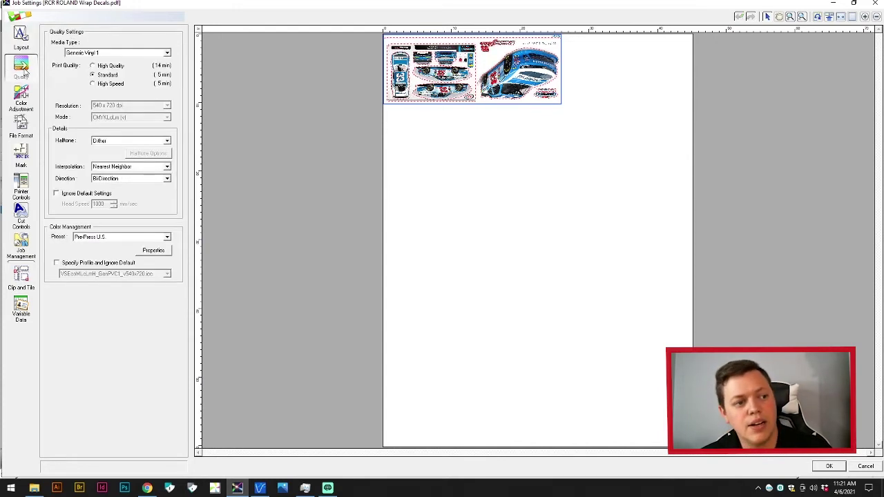
{"action": "left_click", "coordinate": [94, 65]}
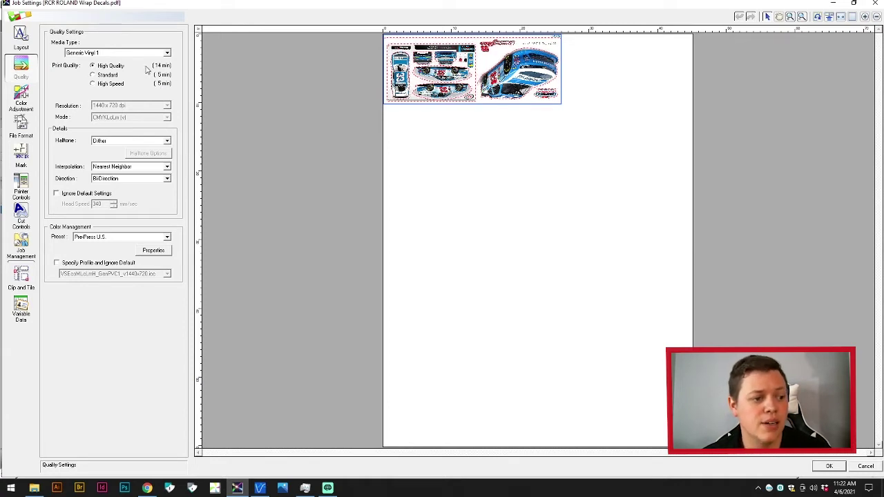
{"action": "left_click", "coordinate": [132, 181]}
{"action": "left_click", "coordinate": [128, 187]}
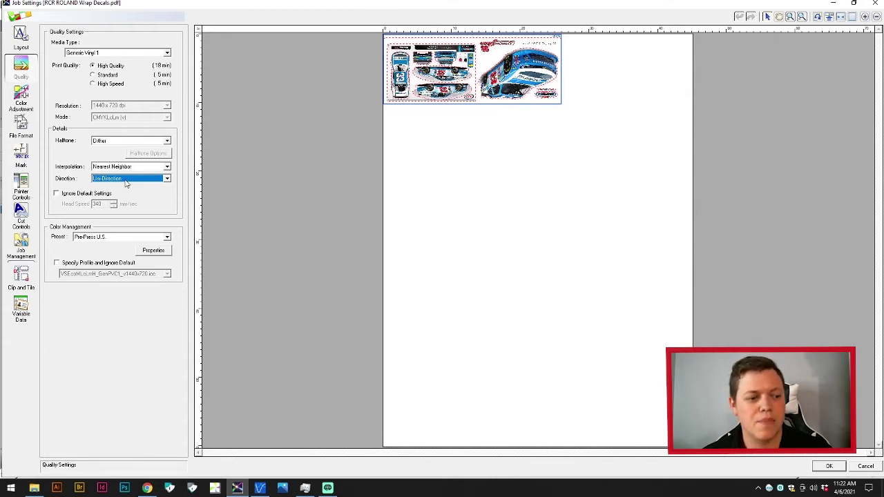
{"action": "left_click", "coordinate": [127, 180]}
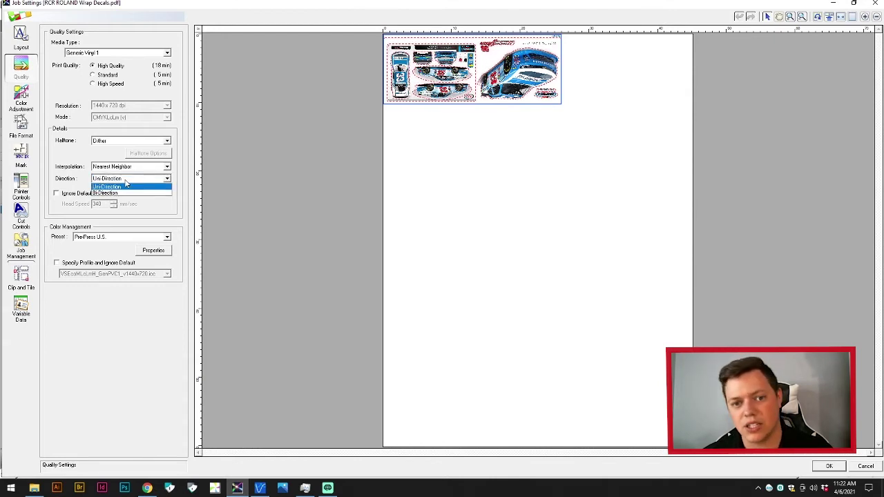
{"action": "left_click", "coordinate": [115, 196]}
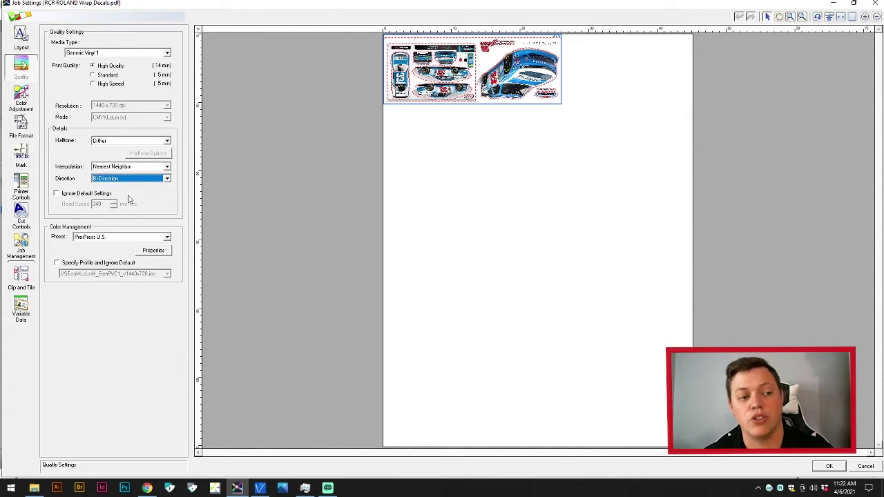
Move through the Color Adjustment and File Format panels to the Mark settings
{"action": "left_click", "coordinate": [21, 98]}
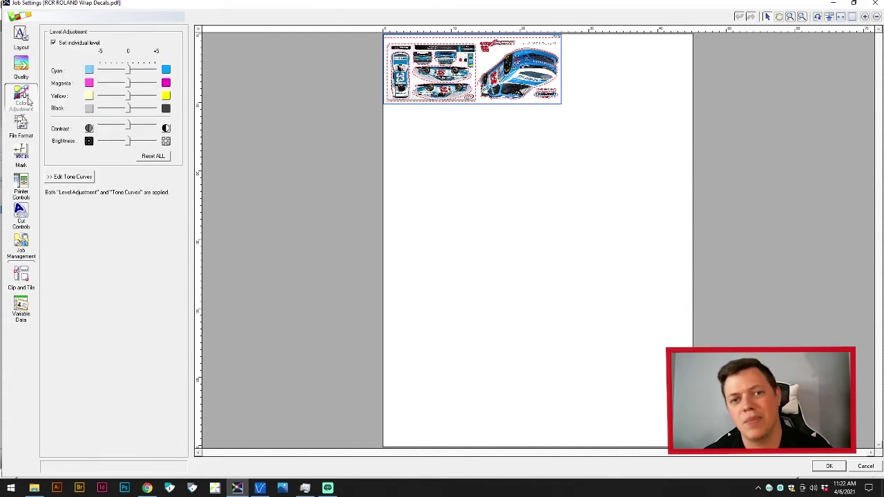
{"action": "left_click", "coordinate": [21, 126]}
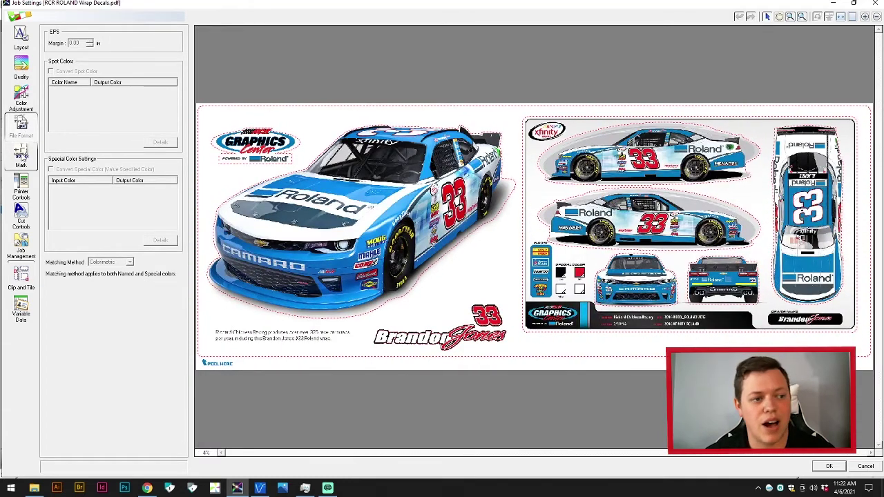
{"action": "left_click", "coordinate": [21, 157]}
Try Trim Marks and No Marks, then set Marks Type to Margin Marks
{"action": "left_click", "coordinate": [155, 42]}
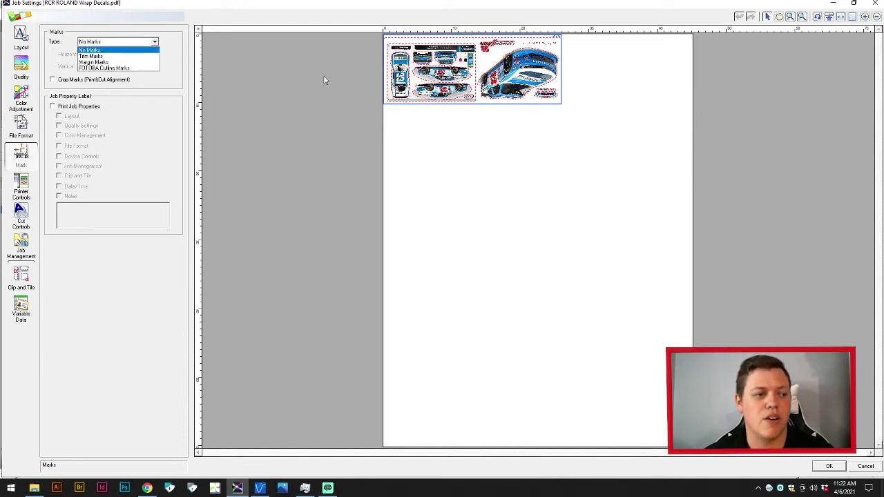
{"action": "left_click", "coordinate": [111, 56]}
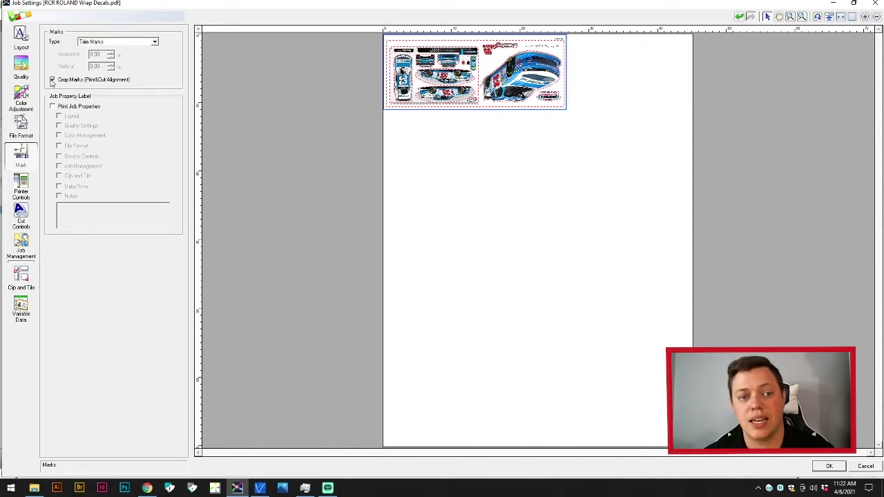
{"action": "left_click", "coordinate": [133, 42]}
{"action": "left_click", "coordinate": [91, 50]}
{"action": "left_click", "coordinate": [116, 43]}
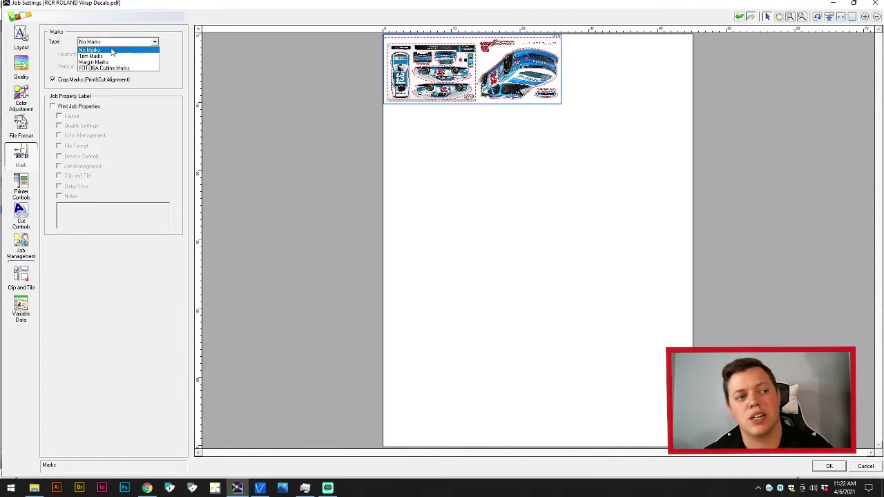
{"action": "left_click", "coordinate": [104, 61]}
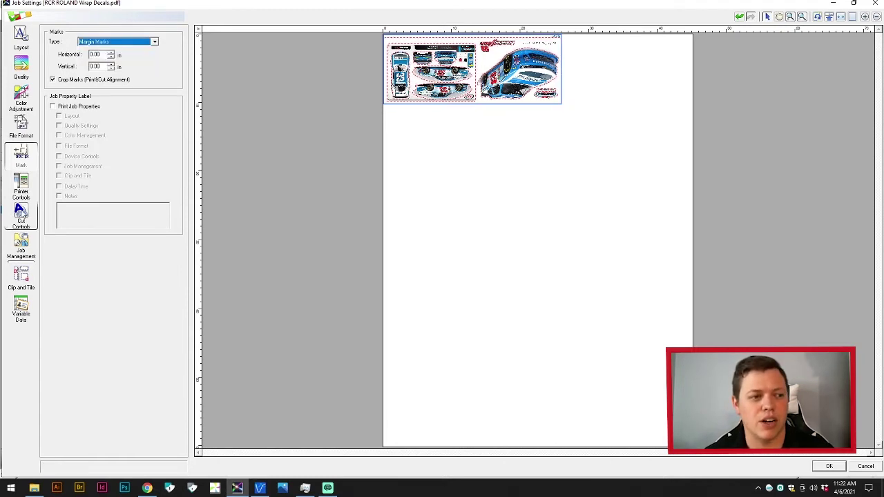
Leave Feed Calibration Controls on Use Printer Settings, then view the cutting options
{"action": "left_click", "coordinate": [21, 185]}
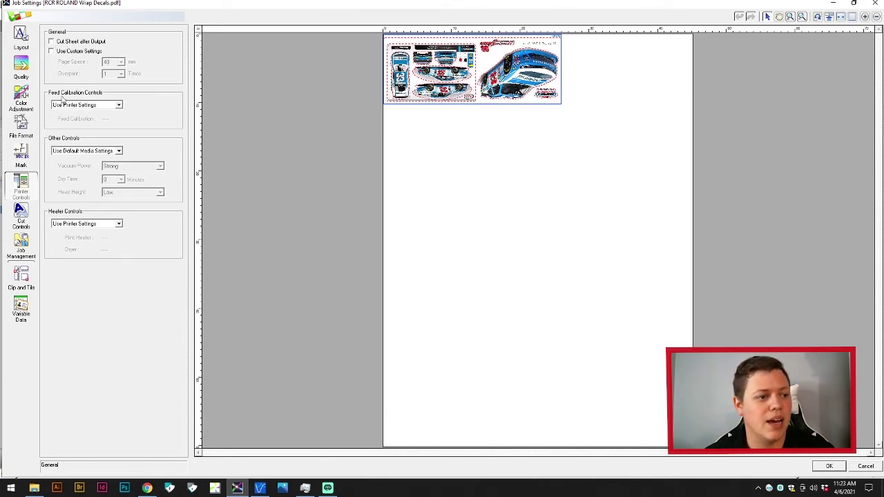
{"action": "left_click", "coordinate": [97, 105]}
{"action": "left_click", "coordinate": [97, 109]}
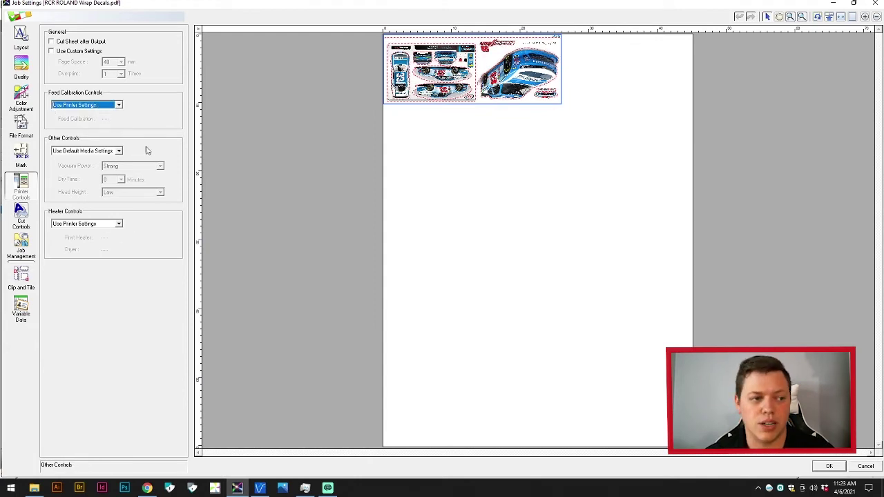
{"action": "left_click", "coordinate": [21, 215]}
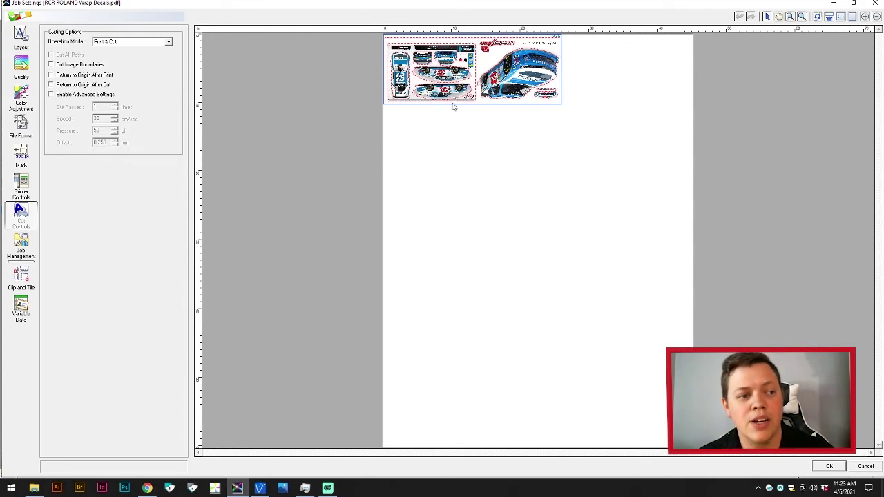
Compare Print Only and Cut Only, return to Print & Cut, and enable image-boundary cutting
{"action": "left_click", "coordinate": [168, 42]}
{"action": "left_click", "coordinate": [113, 60]}
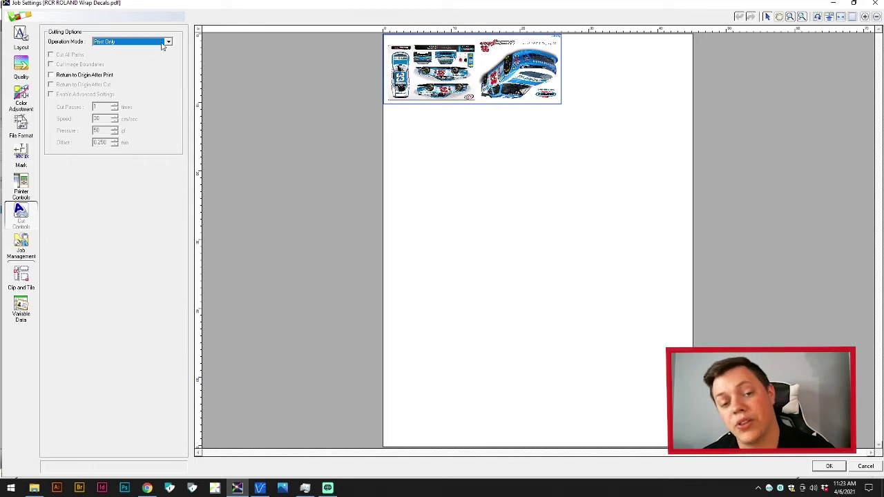
{"action": "left_click", "coordinate": [167, 43]}
{"action": "left_click", "coordinate": [135, 64]}
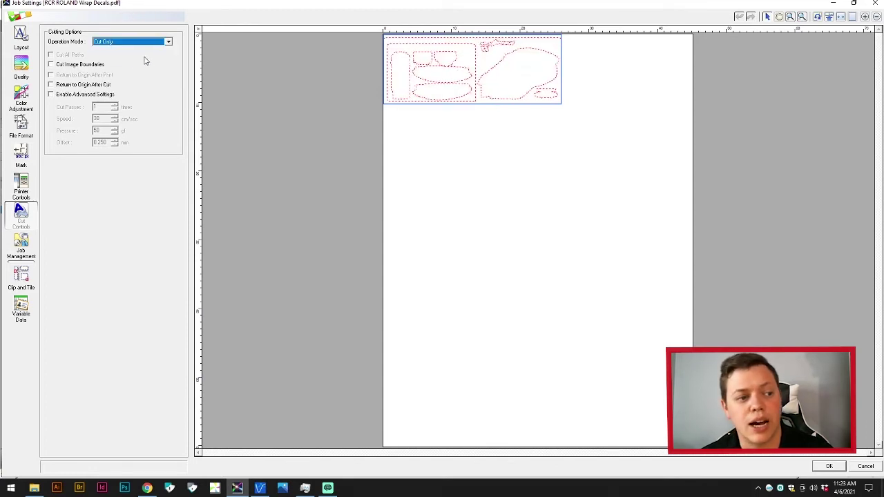
{"action": "left_click", "coordinate": [168, 43]}
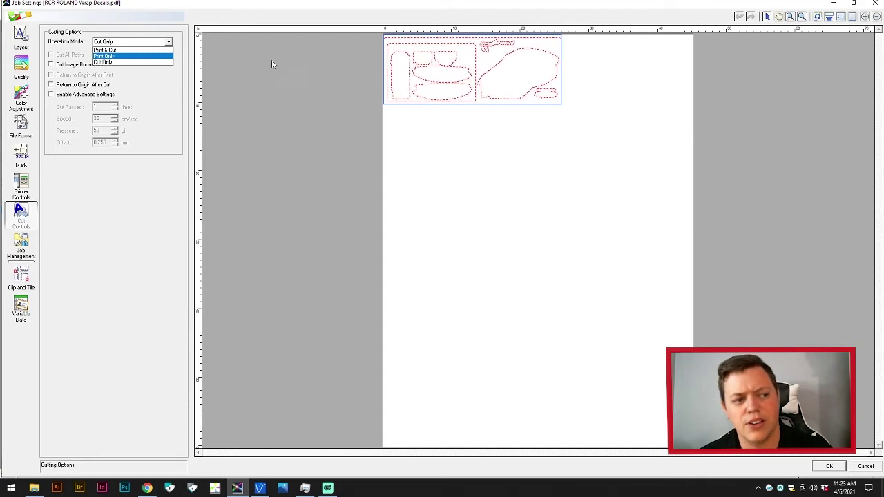
{"action": "left_click", "coordinate": [109, 50]}
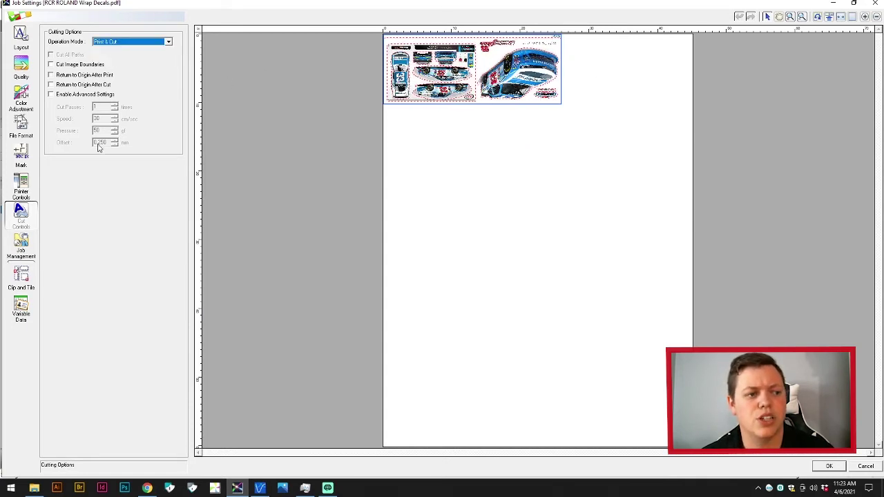
{"action": "left_click", "coordinate": [50, 65]}
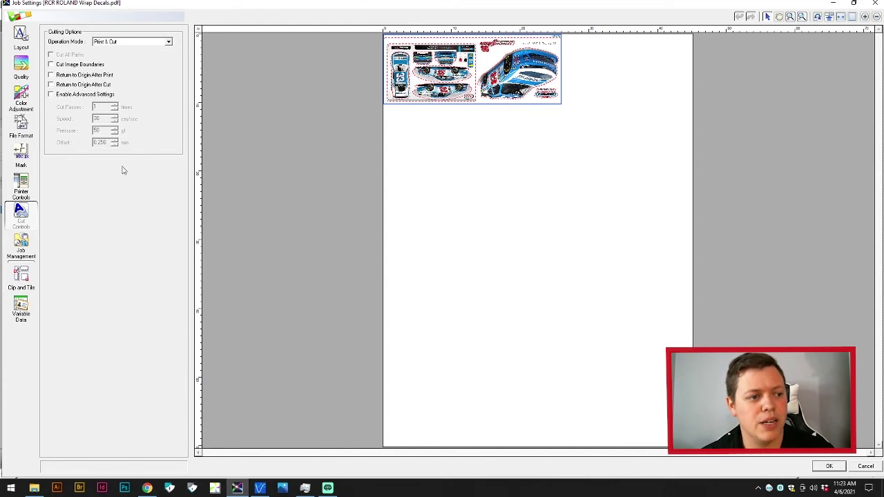
{"action": "left_click", "coordinate": [28, 257]}
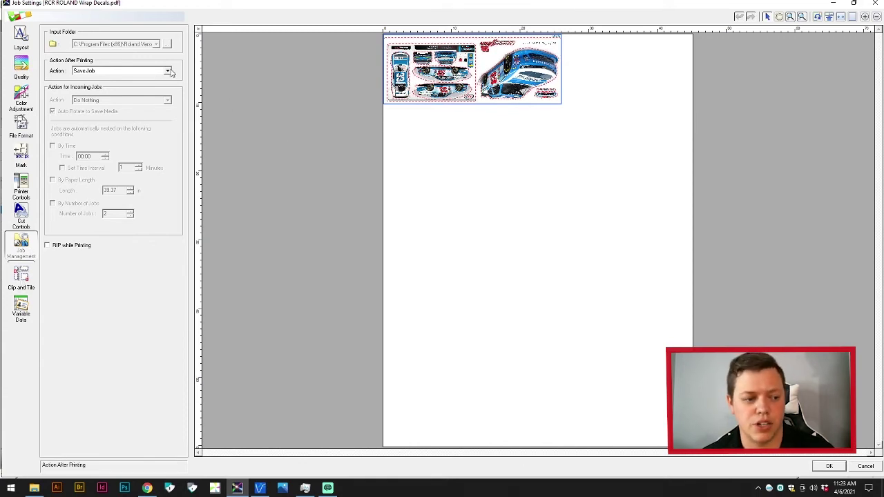
Review the Clip and Tile and Variable Data settings, ending on Clip and Tile
{"action": "left_click", "coordinate": [22, 285]}
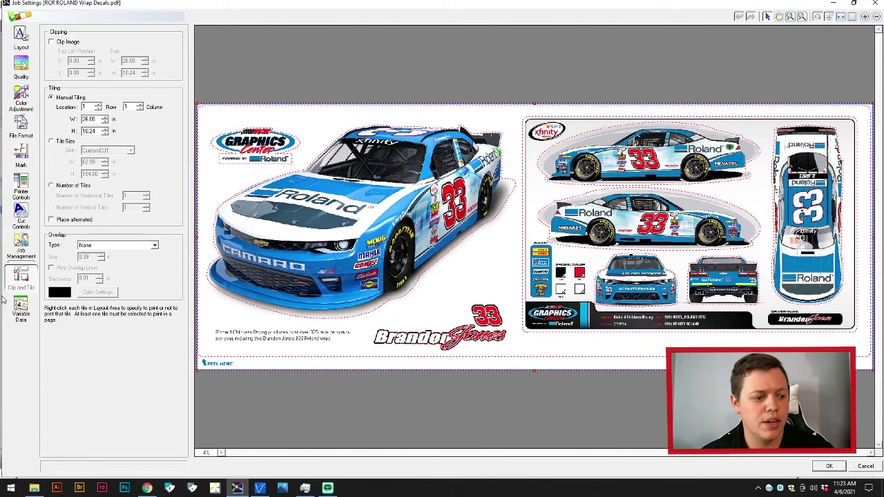
{"action": "left_click", "coordinate": [21, 312]}
{"action": "left_click", "coordinate": [21, 277]}
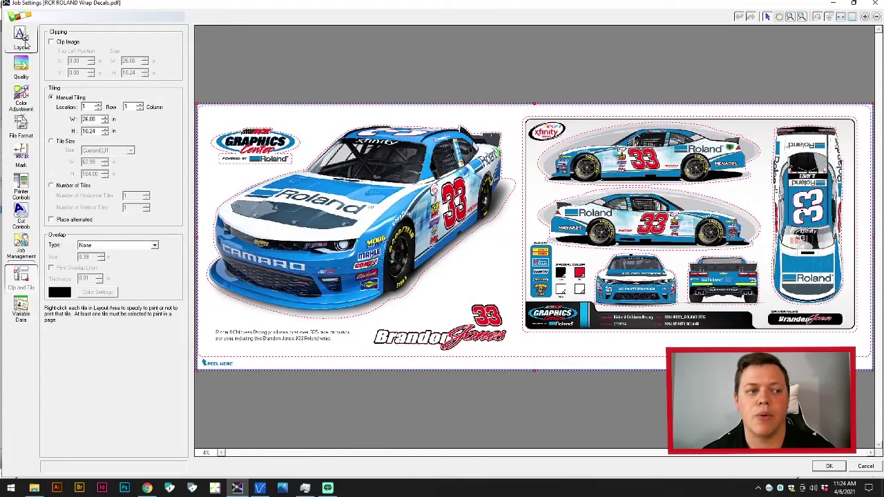
Turn on Fit to Media Size (173%, 45.1 x 17.8 in) and save the job settings
{"action": "left_click", "coordinate": [23, 40]}
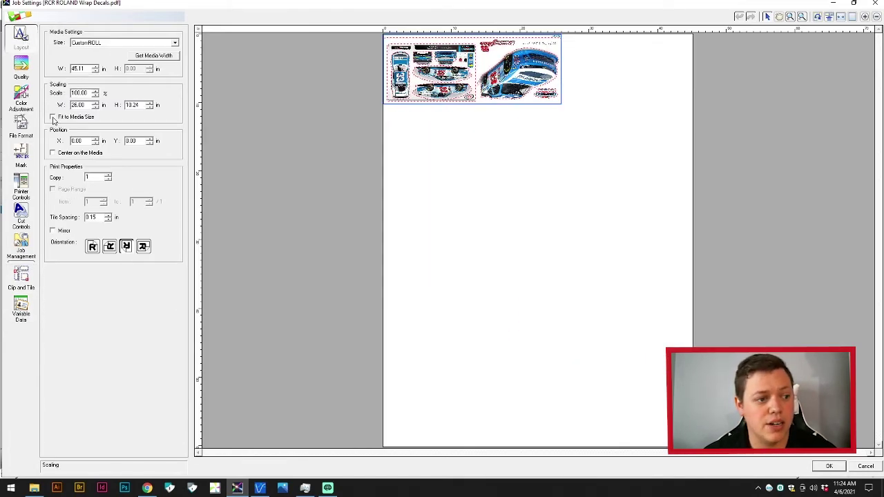
{"action": "left_click", "coordinate": [53, 118]}
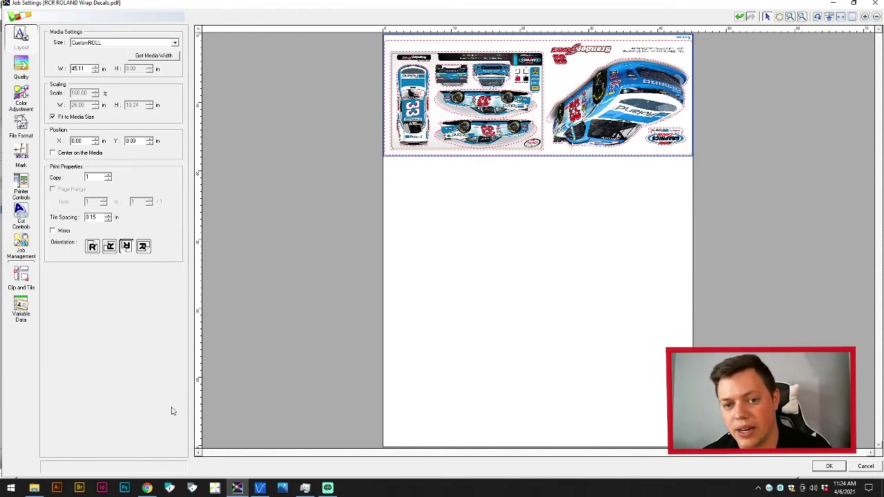
{"action": "left_click", "coordinate": [829, 466]}
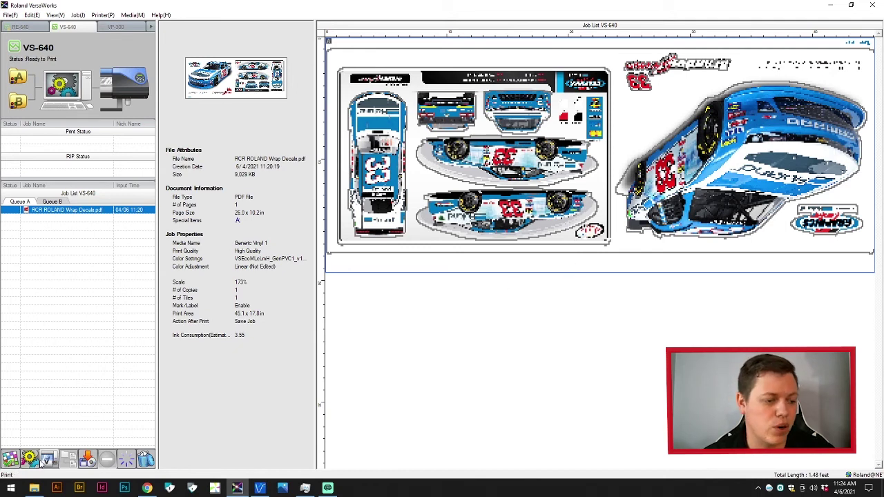
Print the selected RCR ROLAND Wrap Decals job on the VS-640
{"action": "left_click", "coordinate": [48, 461]}
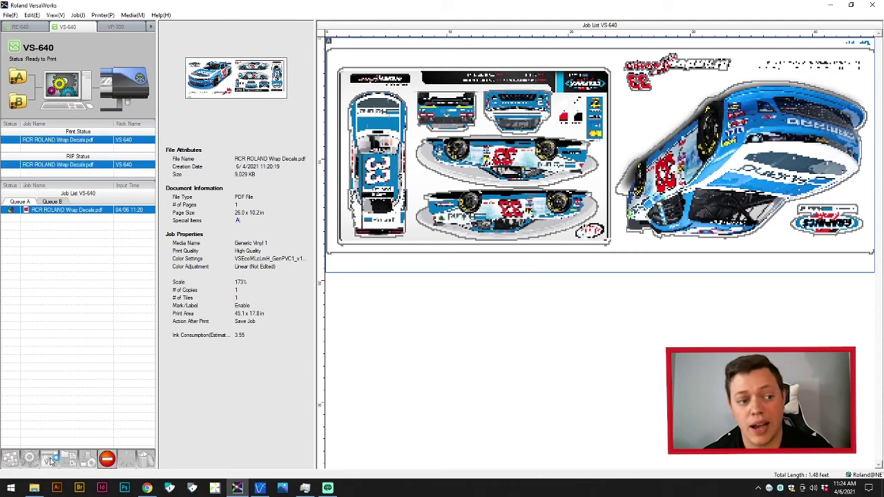